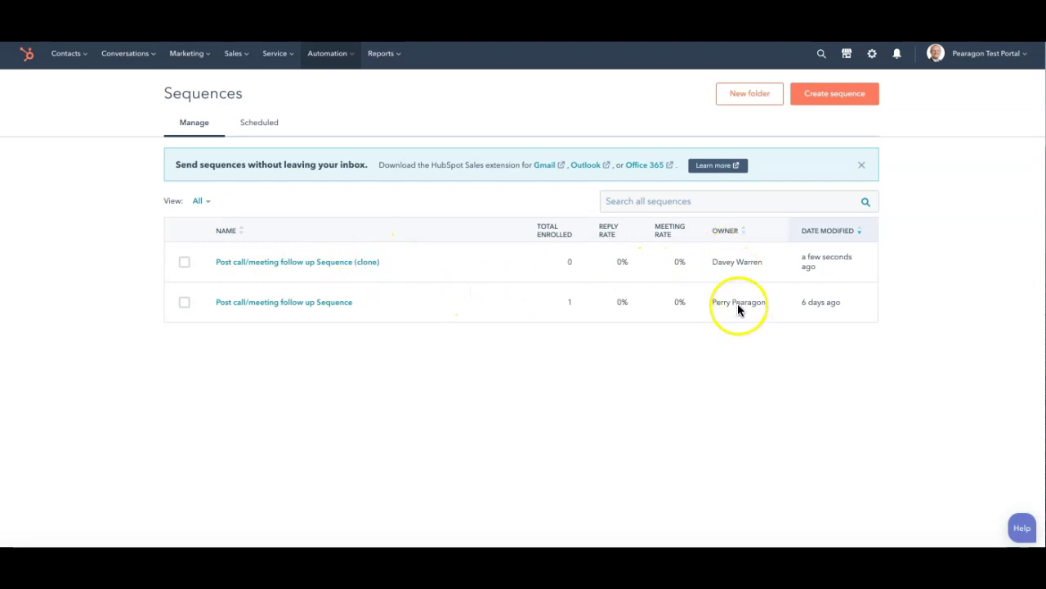
- Check the share settings of the original post call/meeting follow up sequence and its clone, closing both without changes
{"action": "mouse_move", "coordinate": [453, 315]}
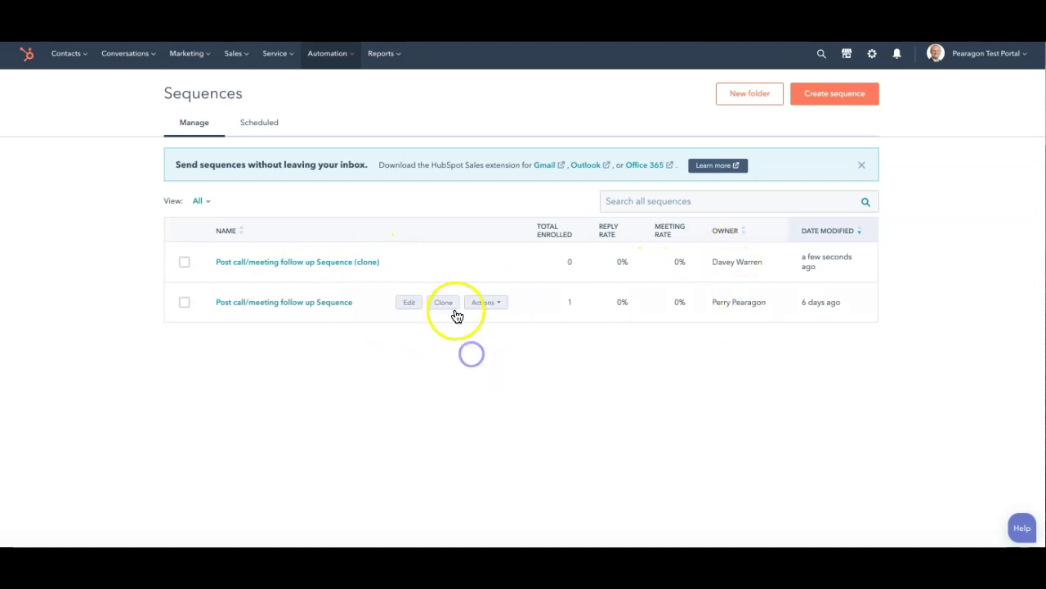
{"action": "left_click", "coordinate": [500, 303]}
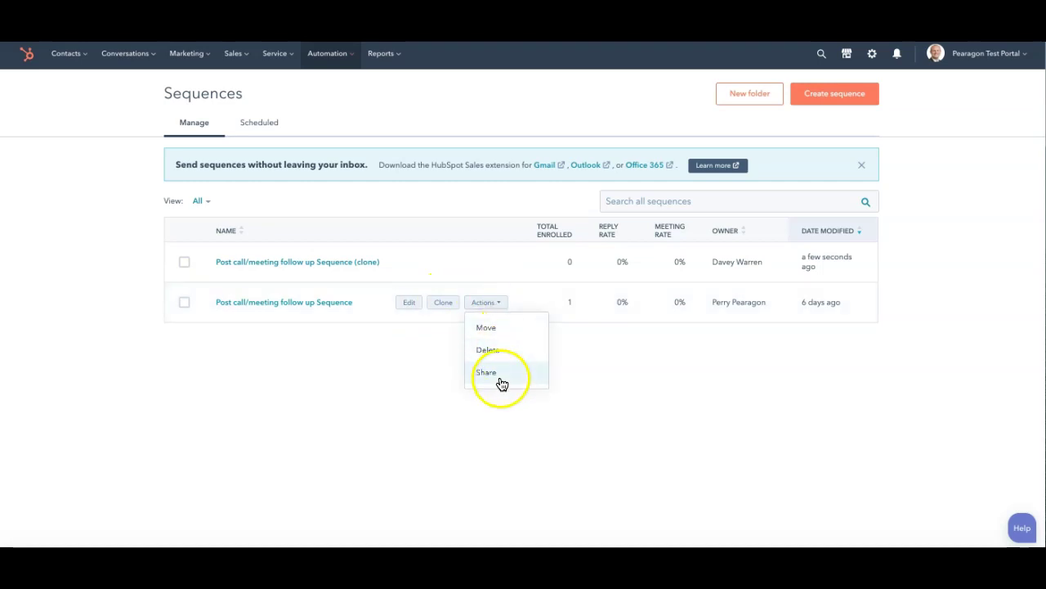
{"action": "left_click", "coordinate": [500, 378]}
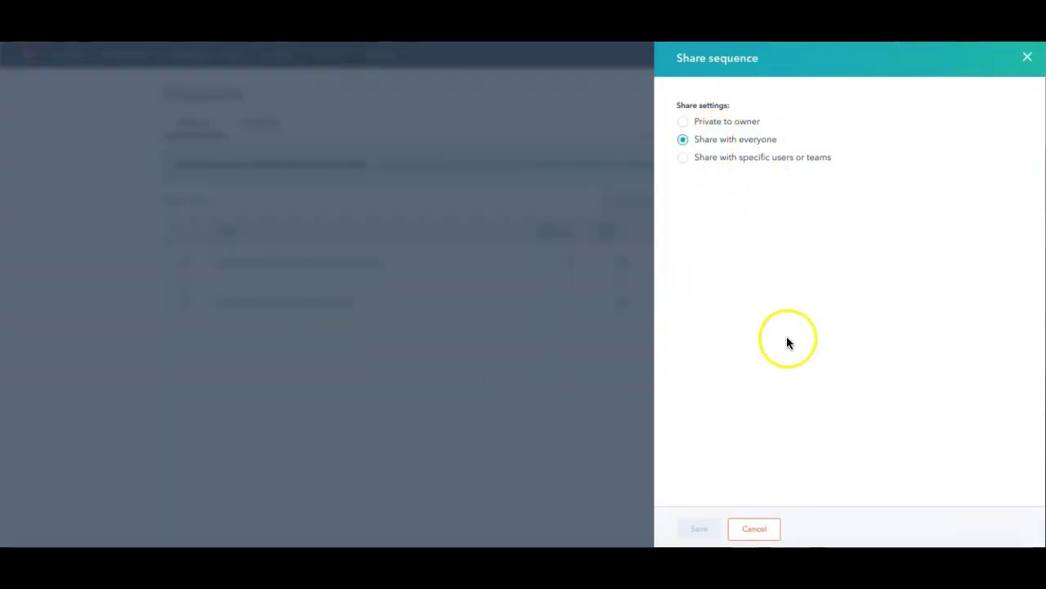
{"action": "left_click", "coordinate": [755, 527]}
{"action": "left_click", "coordinate": [490, 261]}
{"action": "left_click", "coordinate": [500, 333]}
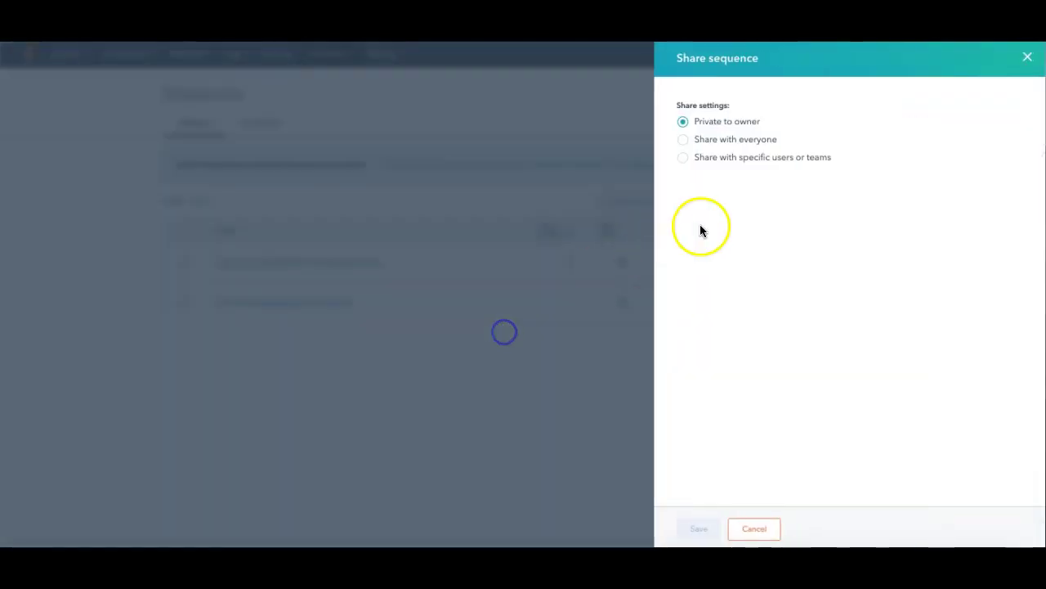
{"action": "left_click", "coordinate": [765, 529]}
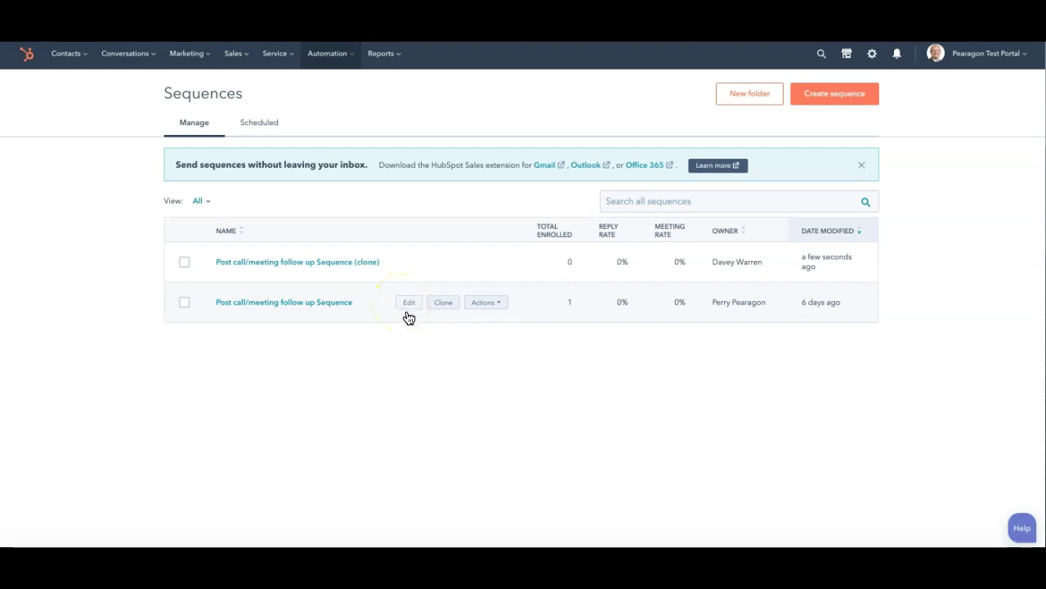
{"action": "left_click", "coordinate": [694, 315]}
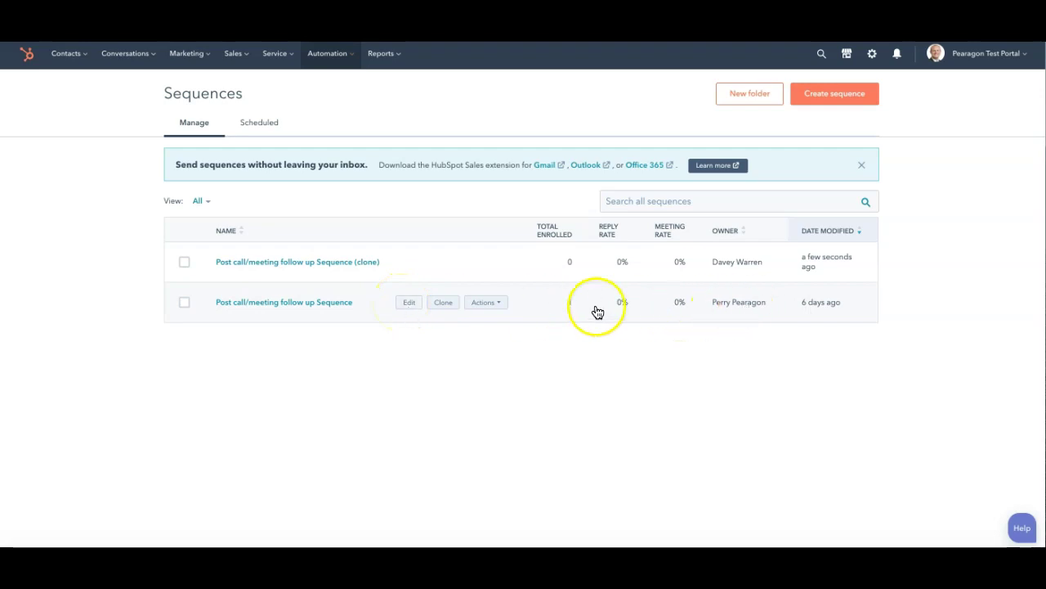
{"action": "left_click", "coordinate": [493, 307]}
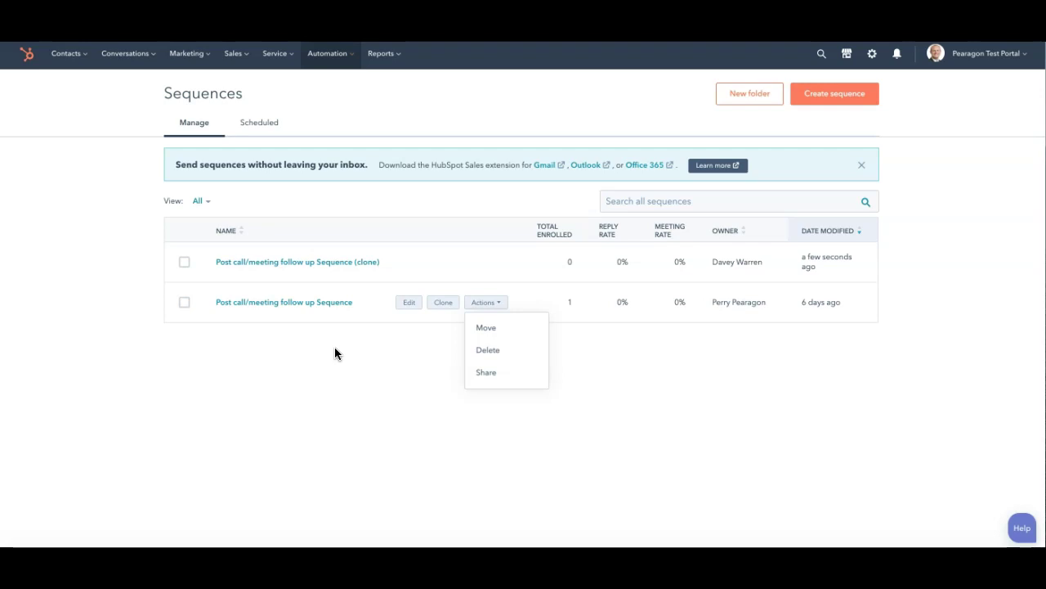
- Open the contacts list and search its available column properties for "sequence", leaving the column selection without changes
{"action": "left_click", "coordinate": [75, 67]}
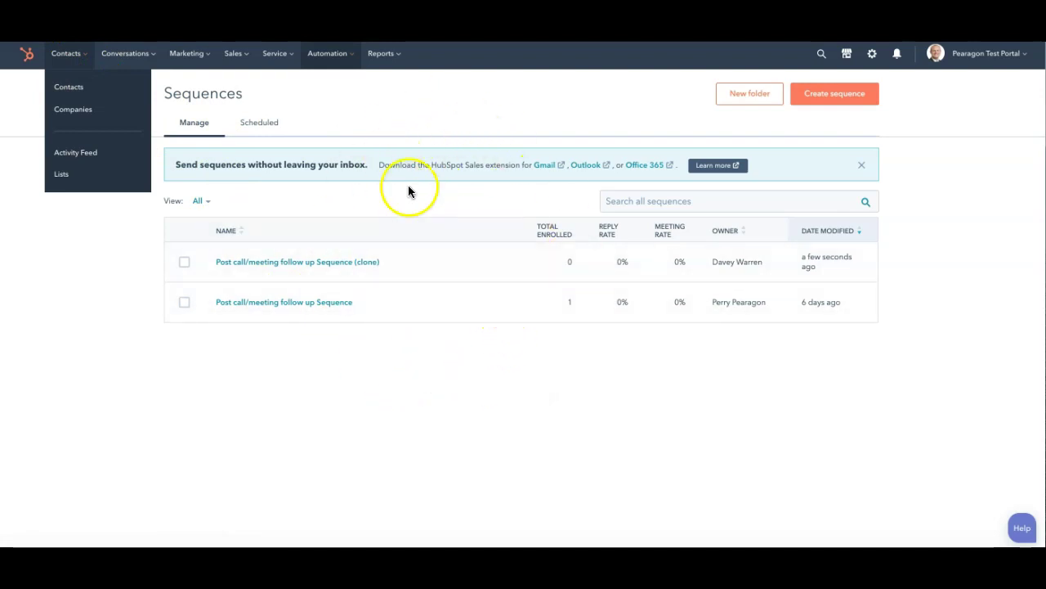
{"action": "left_click", "coordinate": [73, 86]}
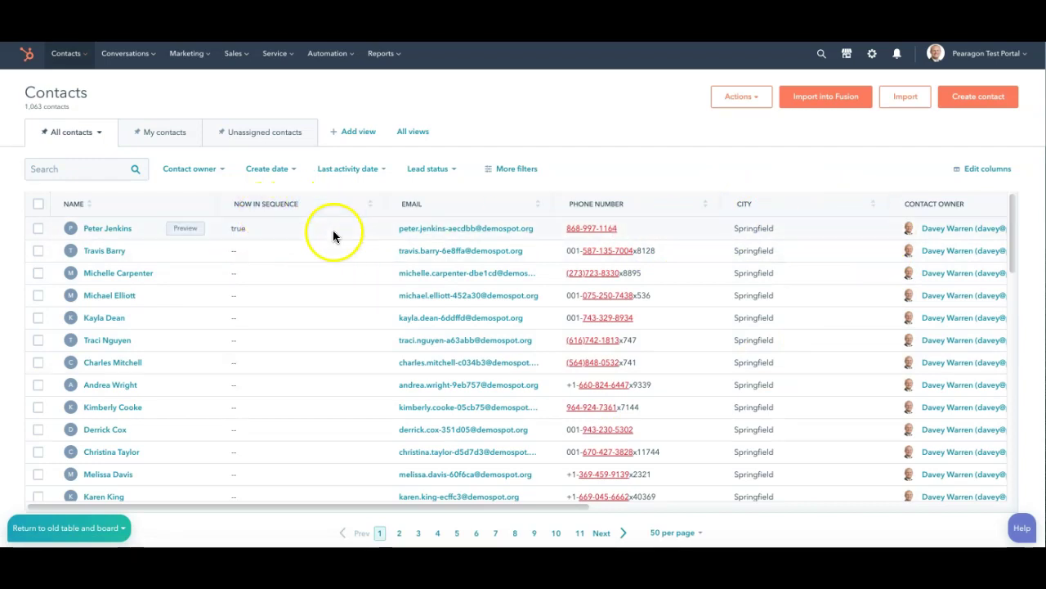
{"action": "left_click", "coordinate": [989, 170]}
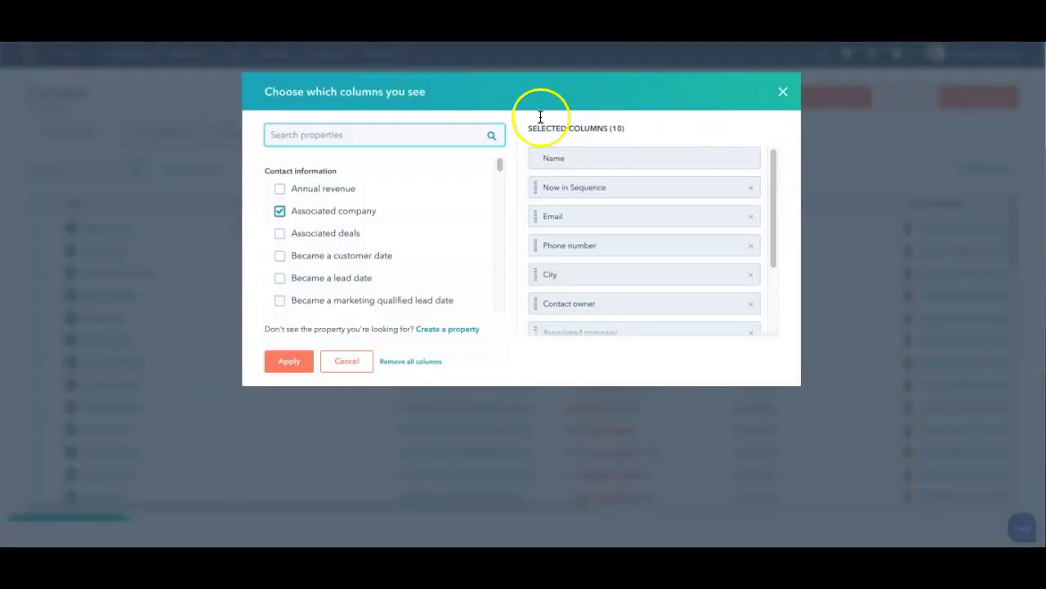
{"action": "left_click", "coordinate": [325, 135]}
{"action": "type", "text": "se"}
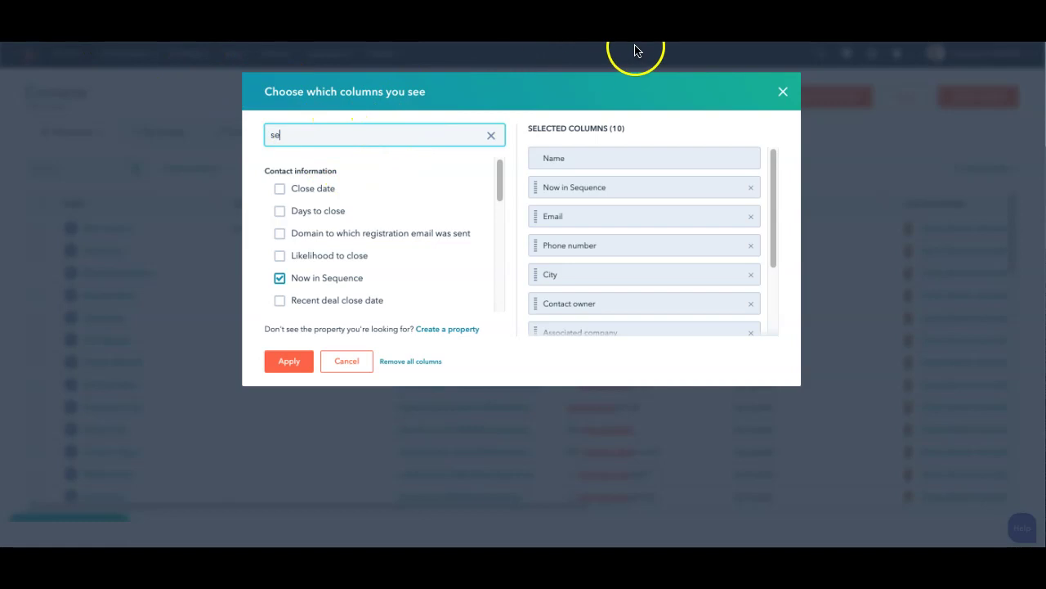
{"action": "type", "text": "quence"}
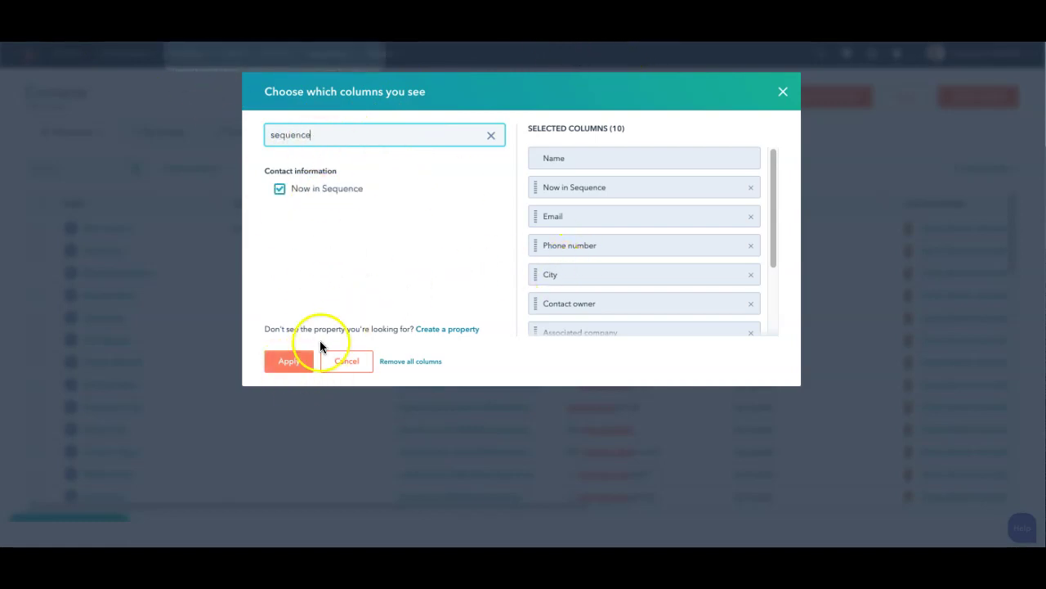
{"action": "left_click", "coordinate": [360, 368]}
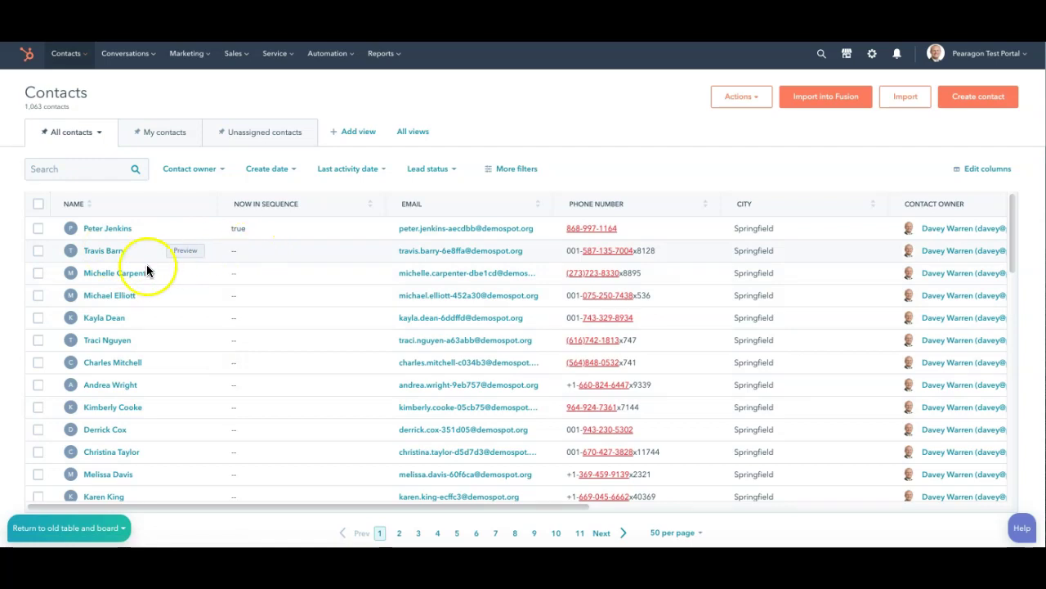
- Select the second through fifth contacts in the contacts list for a bulk action
{"action": "left_click", "coordinate": [37, 250]}
{"action": "left_click", "coordinate": [37, 274]}
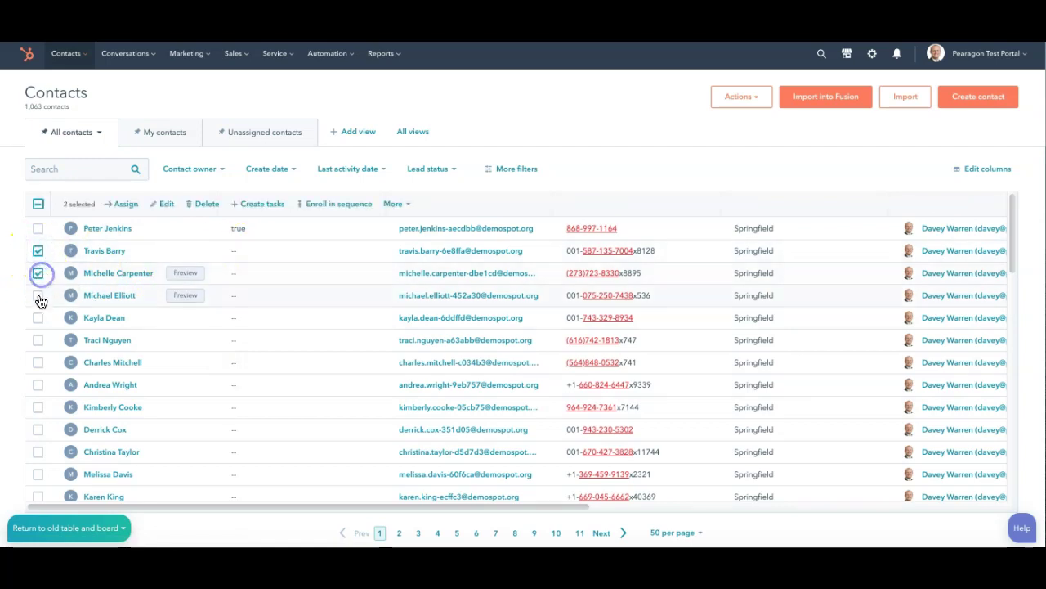
{"action": "left_click", "coordinate": [37, 295]}
{"action": "left_click", "coordinate": [37, 317]}
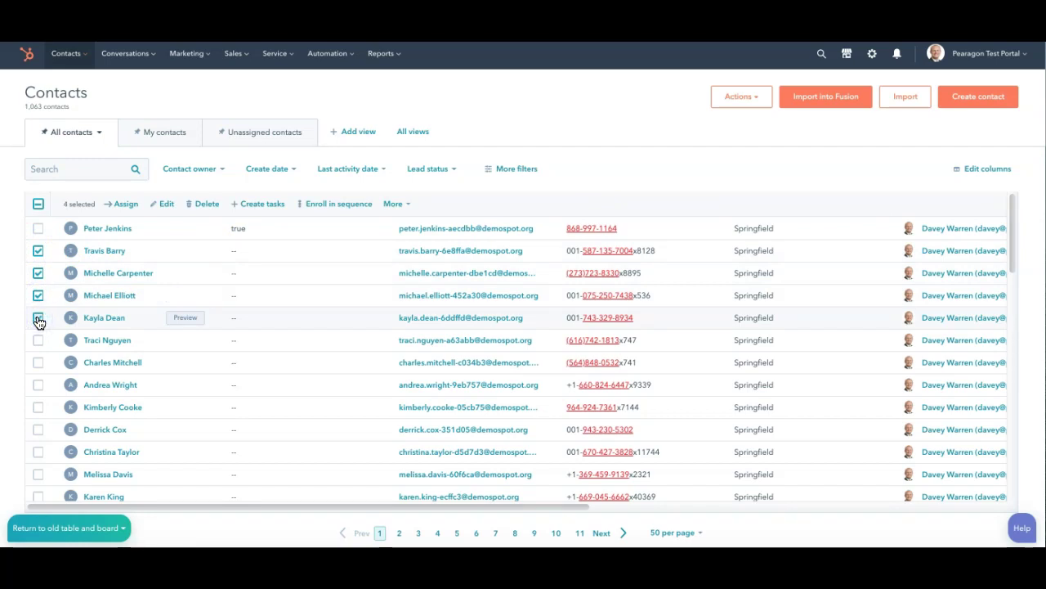
{"action": "left_click", "coordinate": [149, 327]}
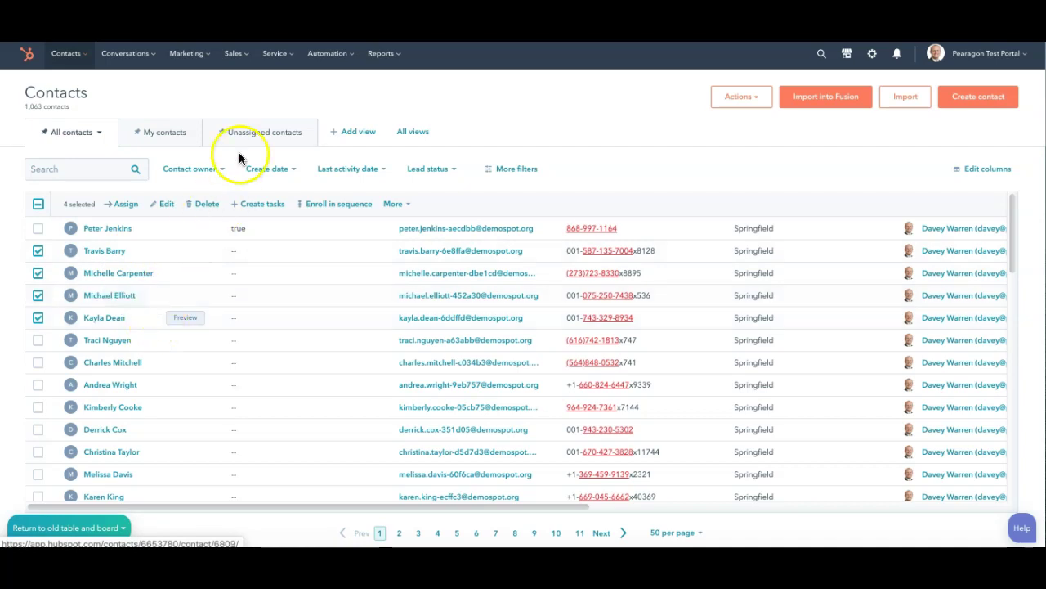
- Clear the selection of the second through fifth contacts
{"action": "left_click", "coordinate": [37, 250]}
{"action": "left_click", "coordinate": [37, 274]}
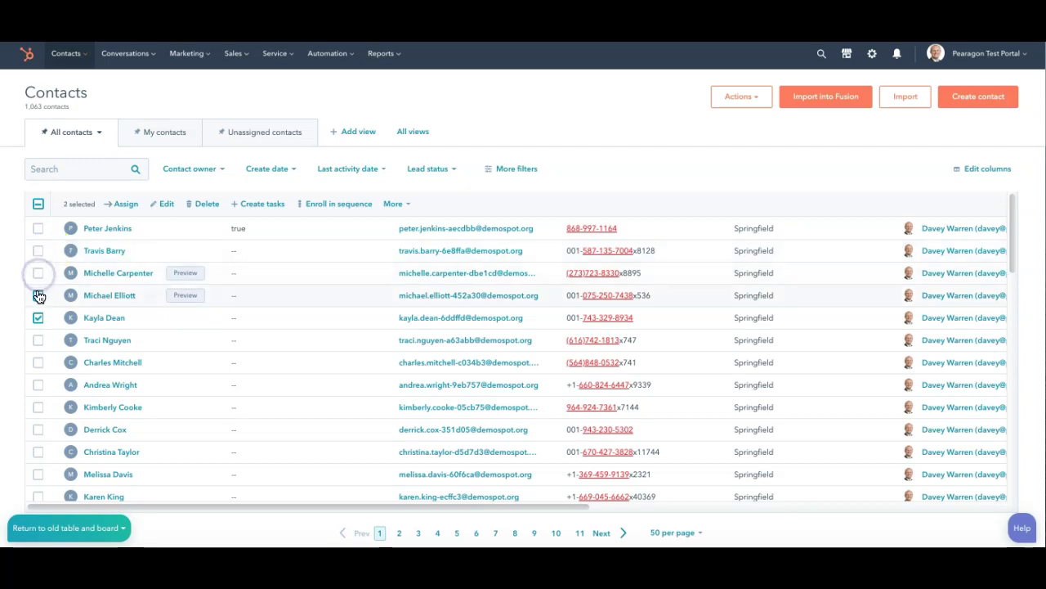
{"action": "left_click", "coordinate": [37, 295]}
{"action": "left_click", "coordinate": [37, 318]}
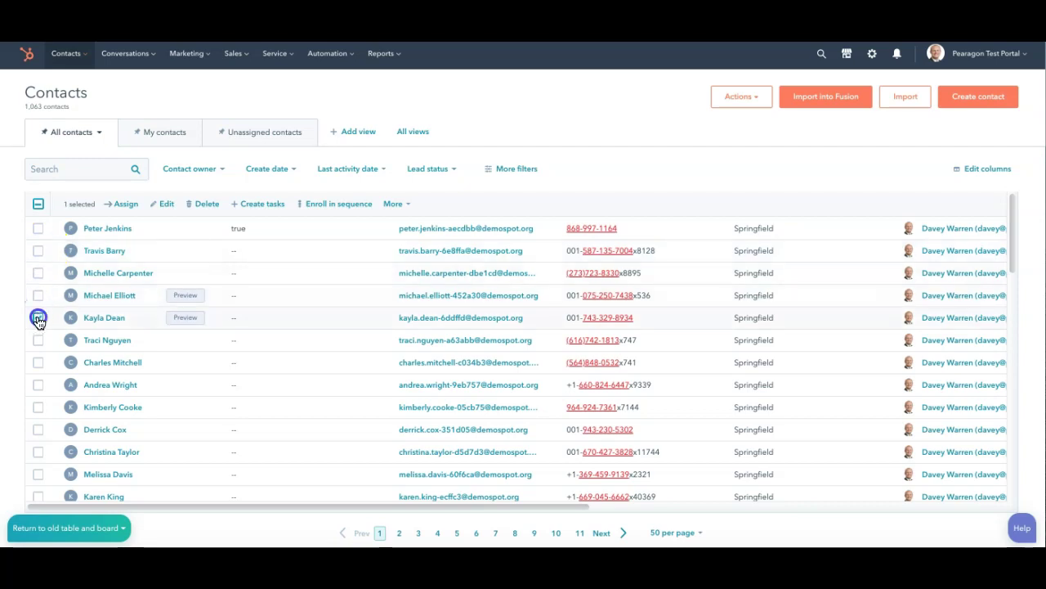
- Open the Post Call Followup folder among the conversation templates
{"action": "left_click", "coordinate": [151, 55]}
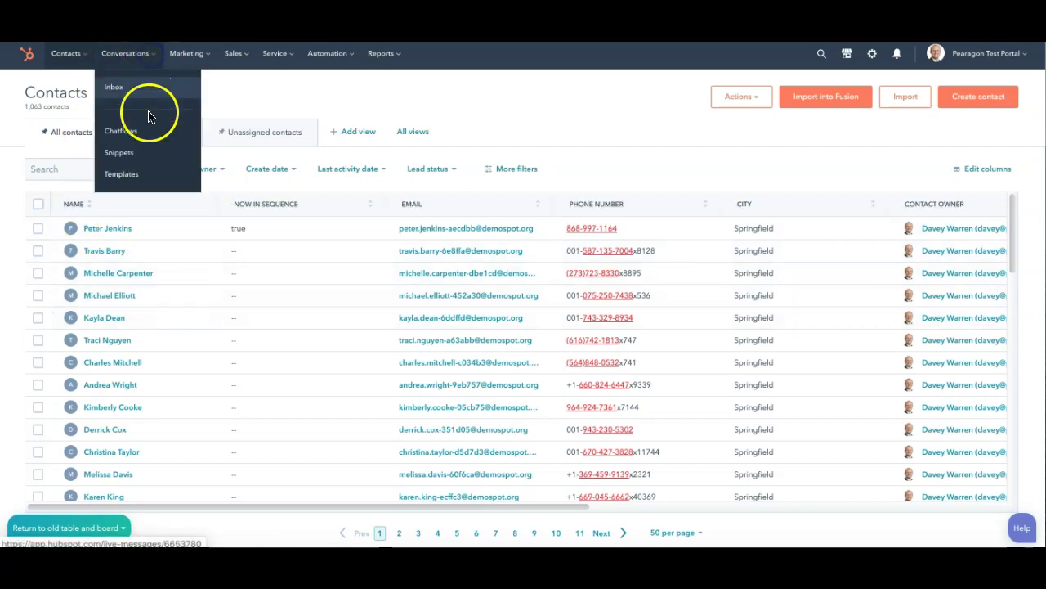
{"action": "left_click", "coordinate": [142, 175]}
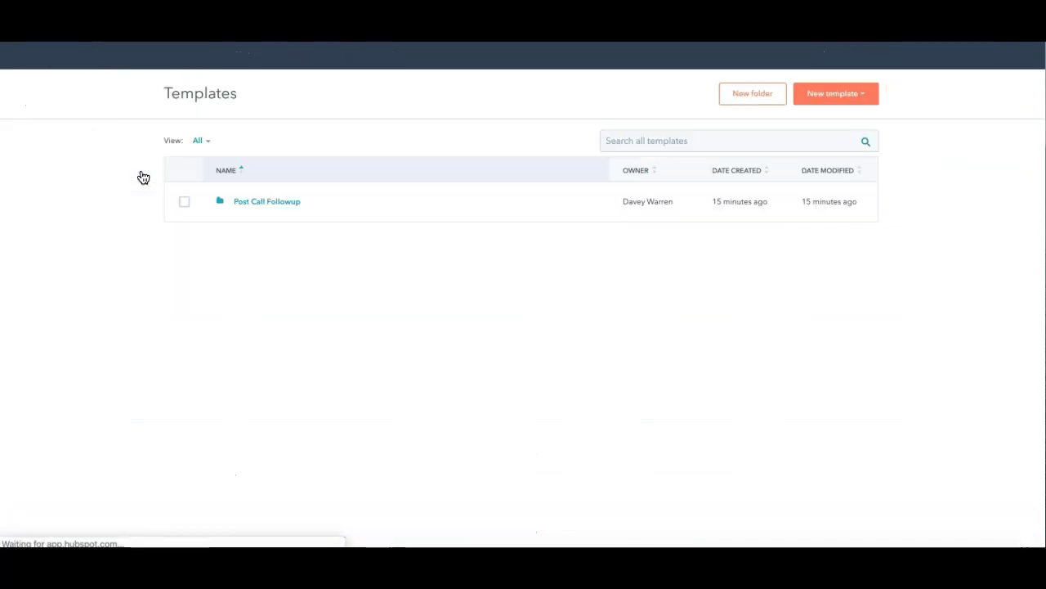
{"action": "left_click", "coordinate": [286, 204]}
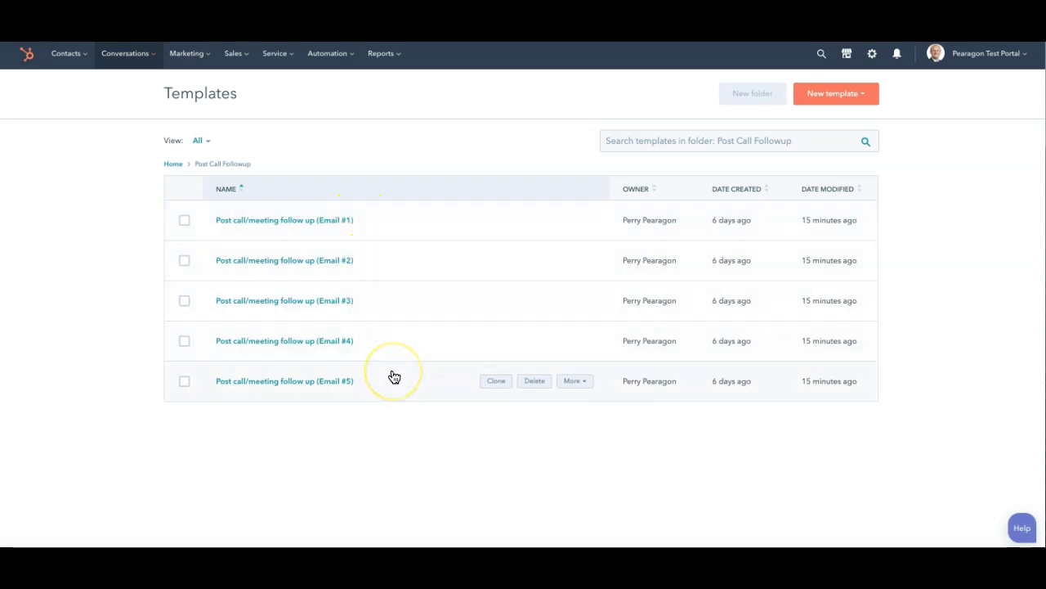
- Review the Post call/meeting follow up (Email #1) template, close it without changes and return to the templates home level
{"action": "left_click", "coordinate": [340, 223]}
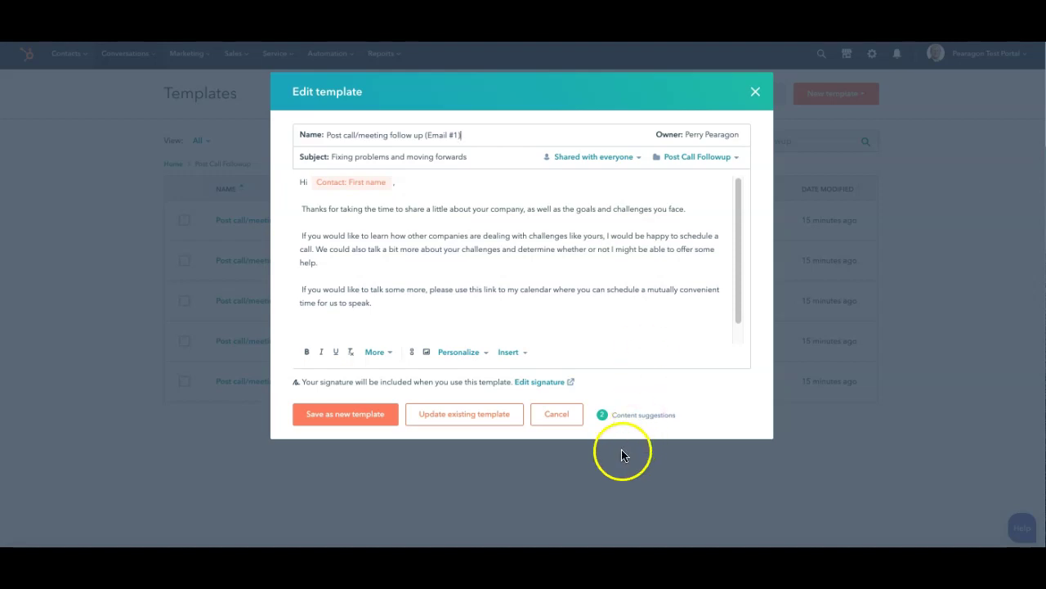
{"action": "left_click", "coordinate": [571, 421]}
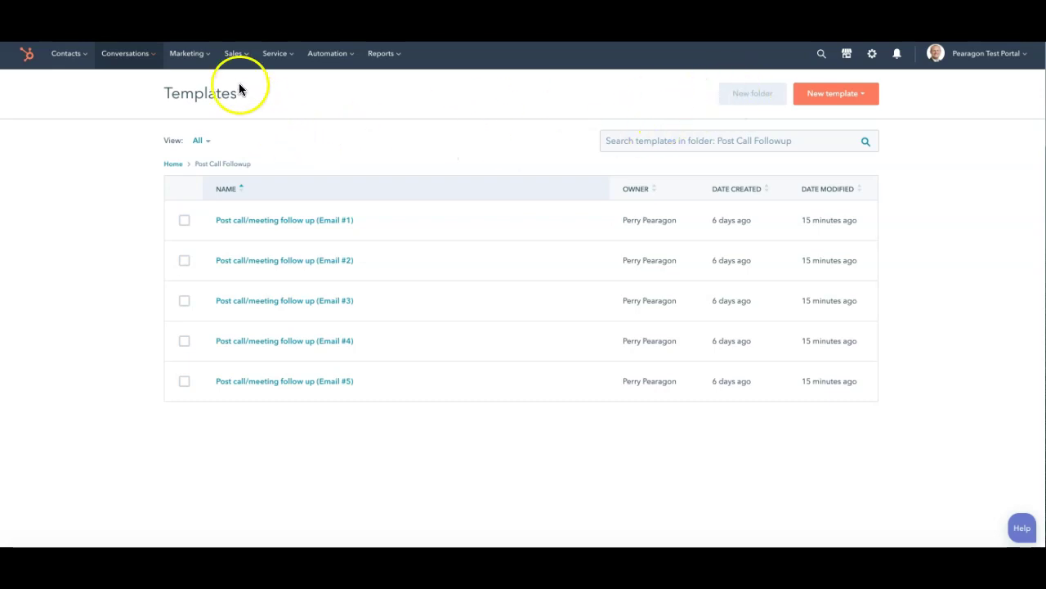
{"action": "left_click", "coordinate": [172, 165]}
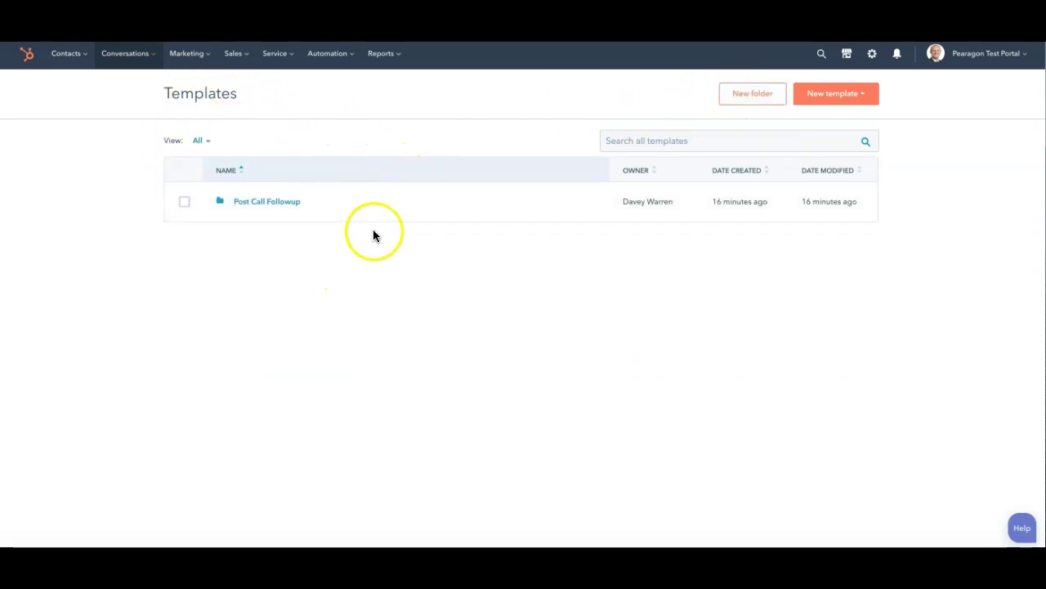